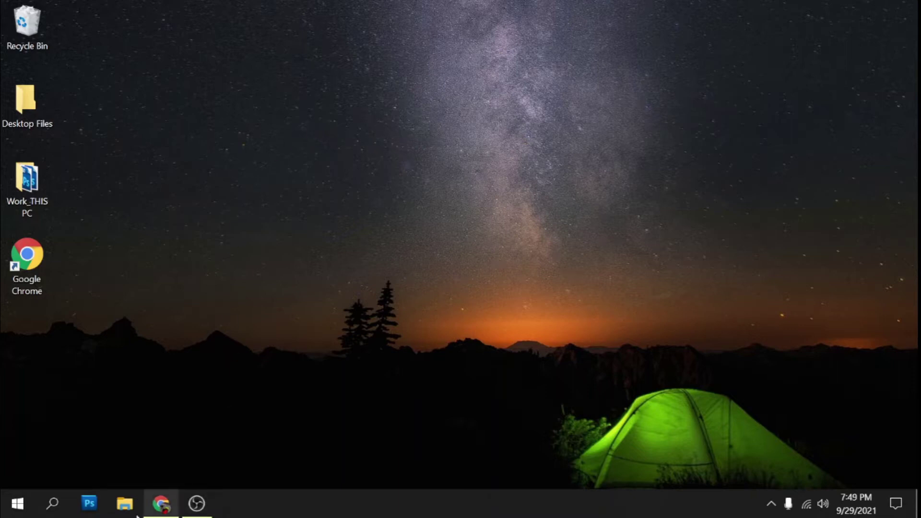
# Step: Open the WIC reset page on inkchip.net and scroll through its supported printer list
pyautogui.click(161, 503)
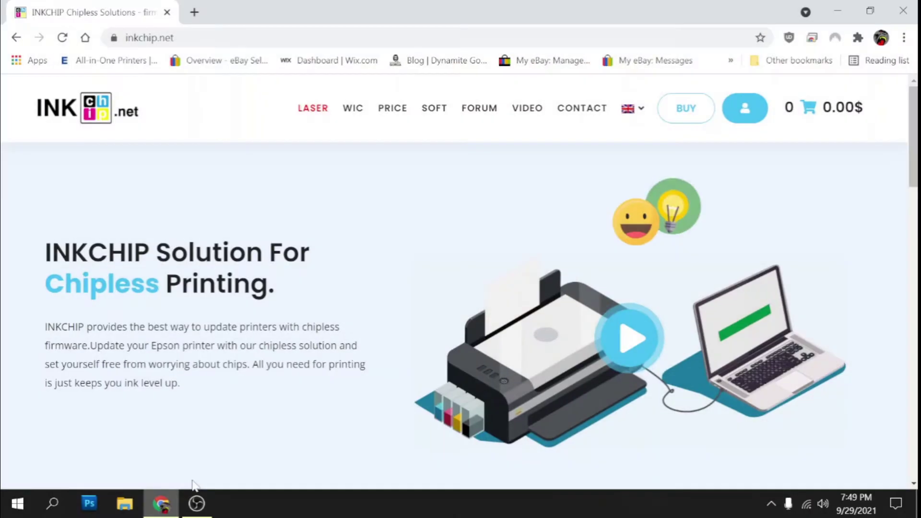
pyautogui.click(353, 108)
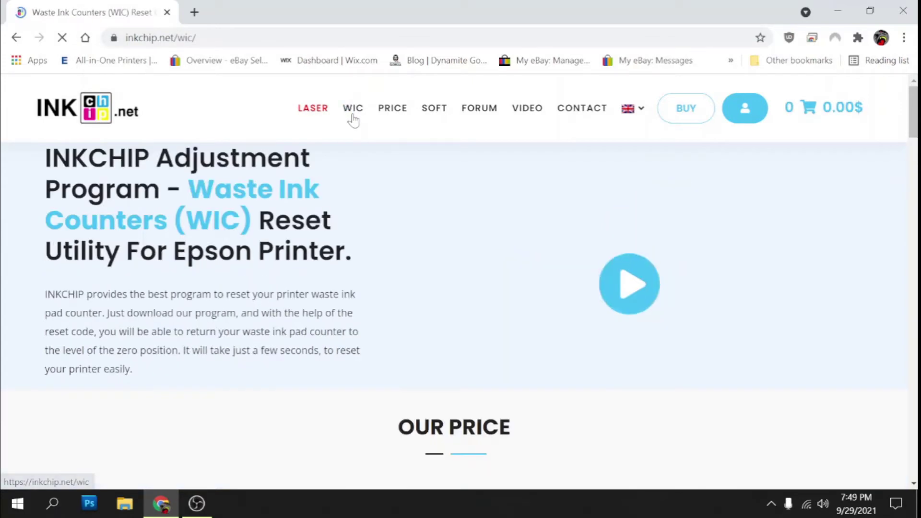
pyautogui.scroll(-2, 365, 230)
pyautogui.scroll(-15, 360, 230)
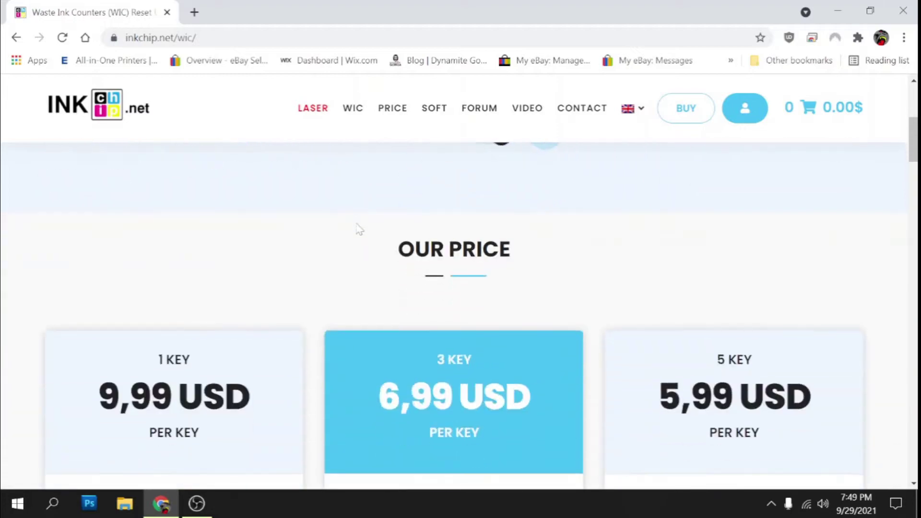
pyautogui.scroll(-1, 232, 251)
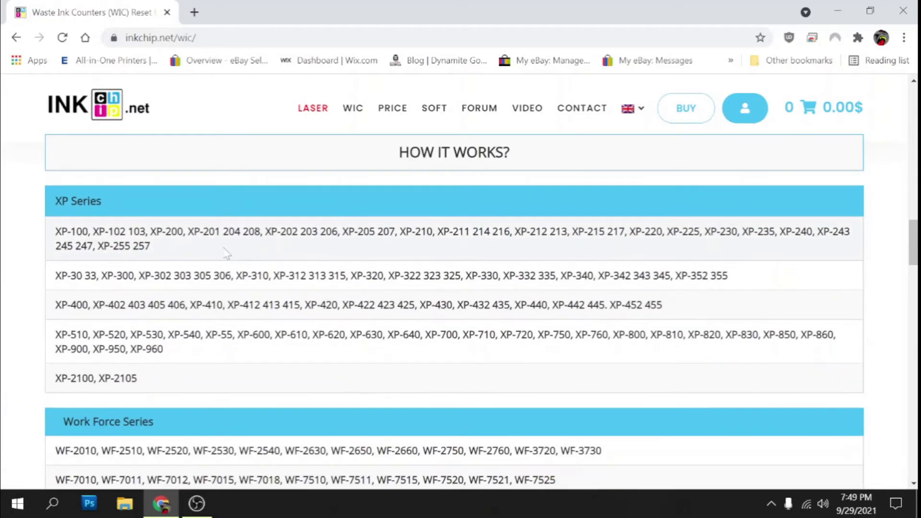
pyautogui.scroll(3, 232, 251)
pyautogui.scroll(-8, 232, 251)
pyautogui.scroll(-20, 148, 339)
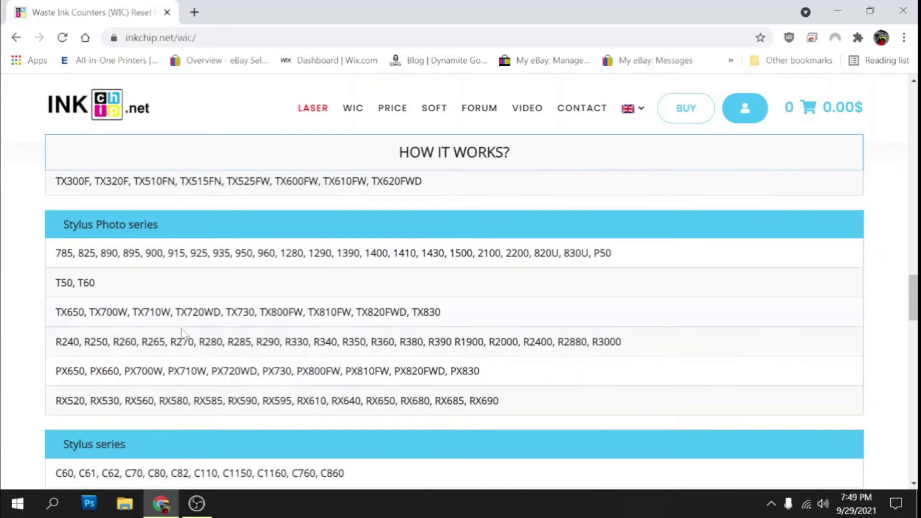
pyautogui.scroll(-7, 254, 361)
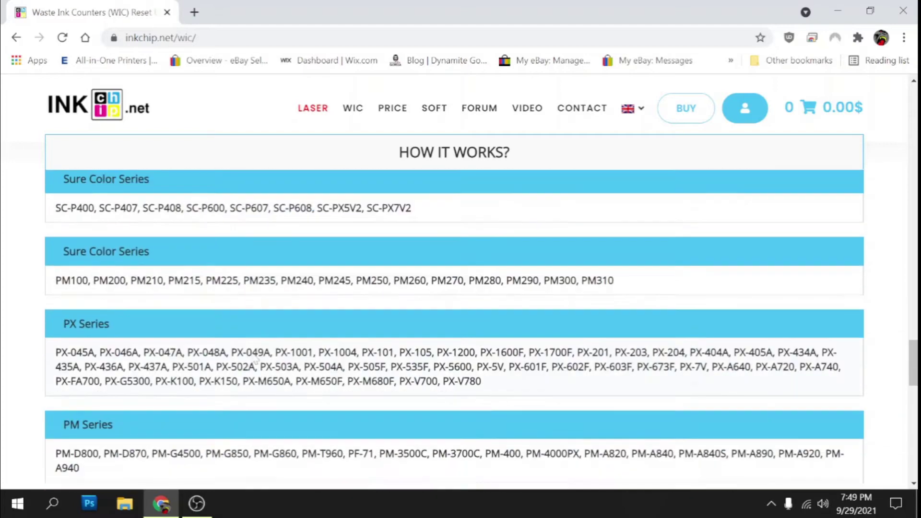
pyautogui.scroll(3, 263, 345)
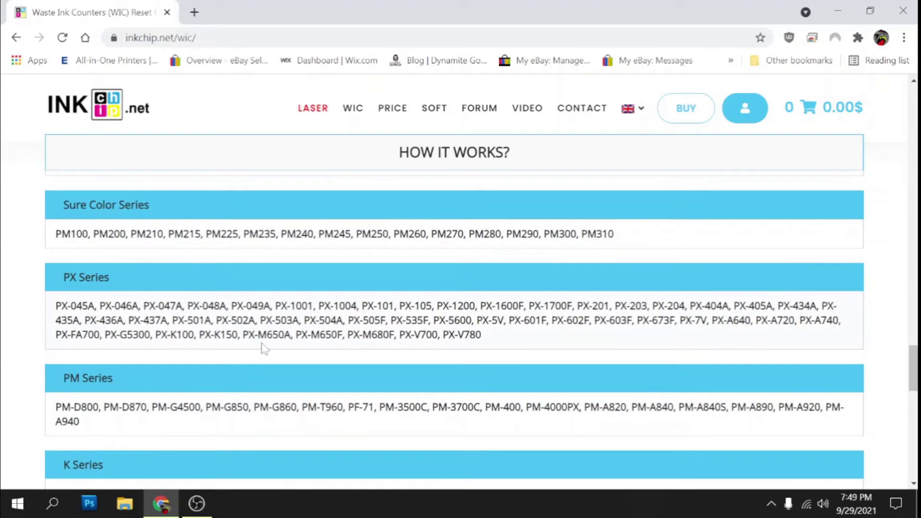
pyautogui.scroll(-7, 261, 347)
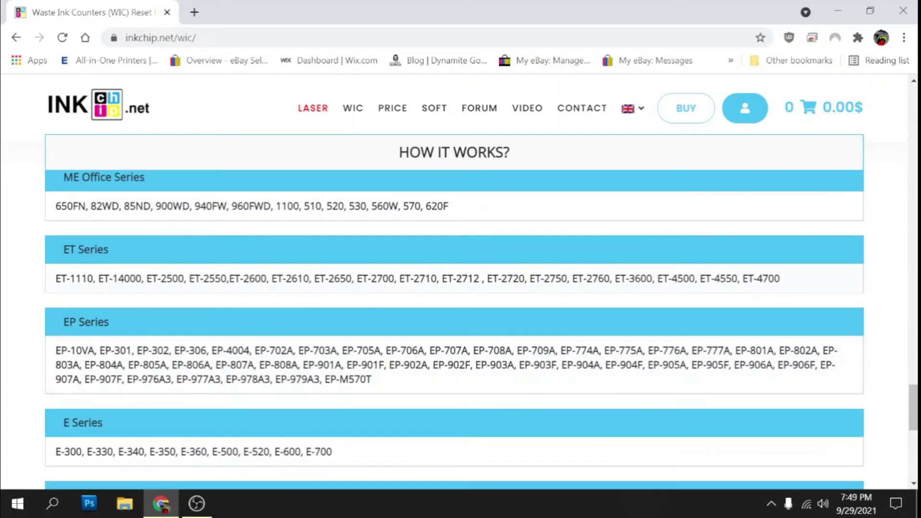
# Step: Highlight the ET-2720 model, then scroll down to the free-download language choices
pyautogui.moveTo(488, 279); pyautogui.dragTo(518, 278)
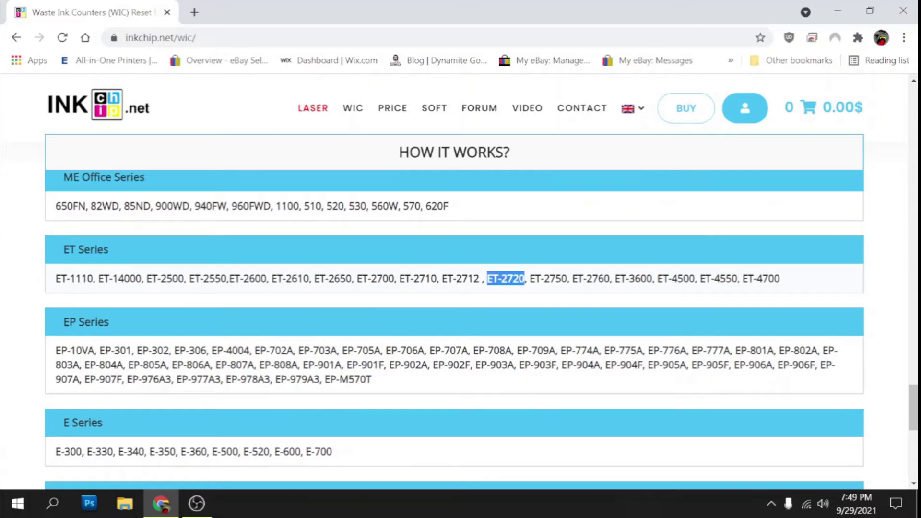
pyautogui.scroll(20, 499, 305)
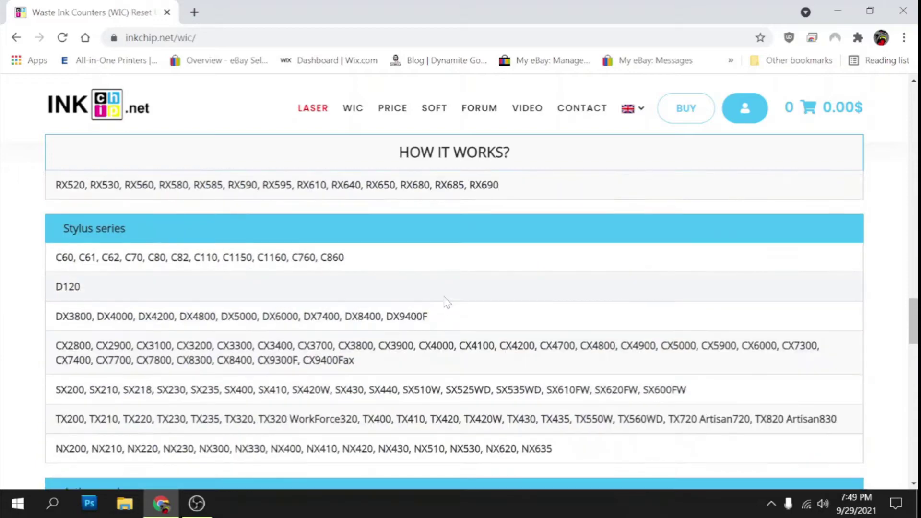
pyautogui.scroll(6, 446, 302)
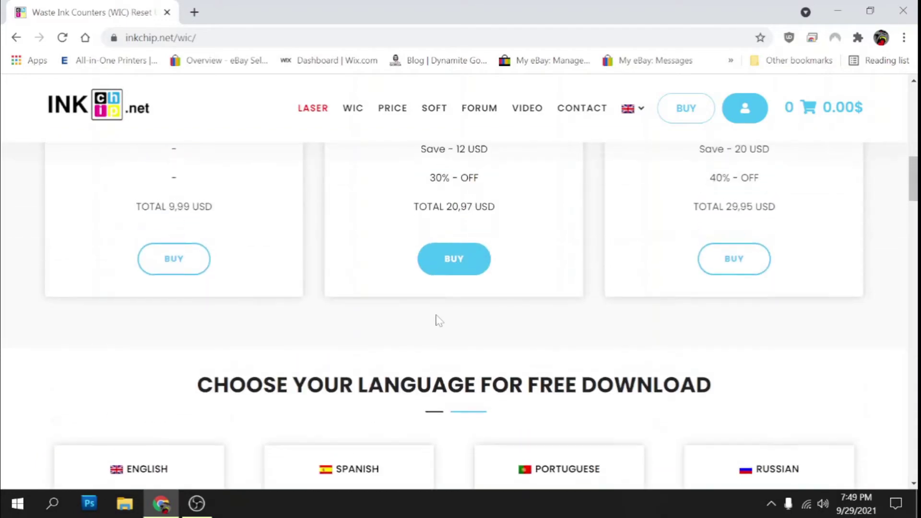
pyautogui.scroll(-2, 335, 365)
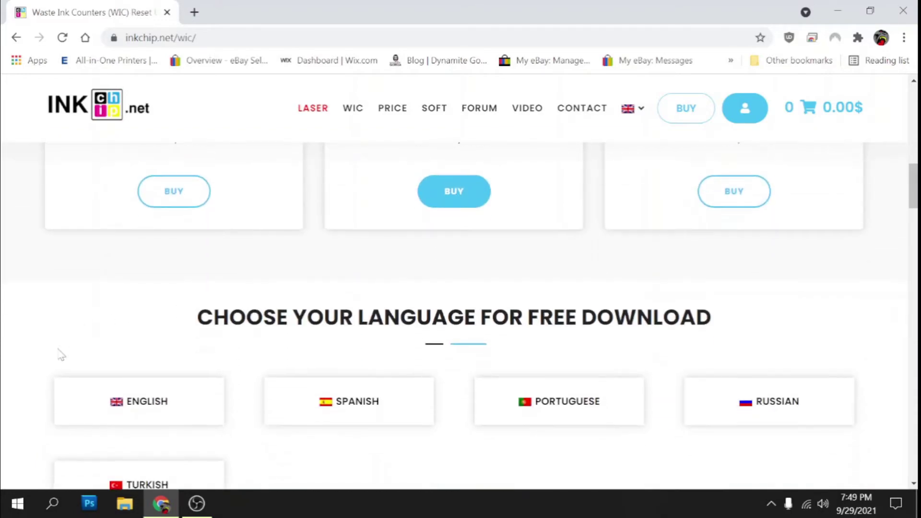
# Step: Save the English INKCHIP_WIC_setup_1.09.1 installer to the Desktop and run it
pyautogui.click(158, 403)
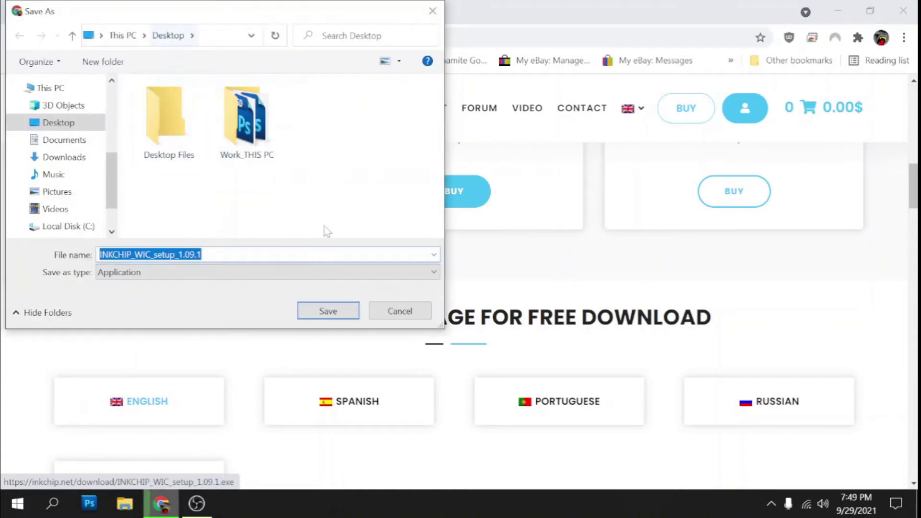
pyautogui.click(338, 316)
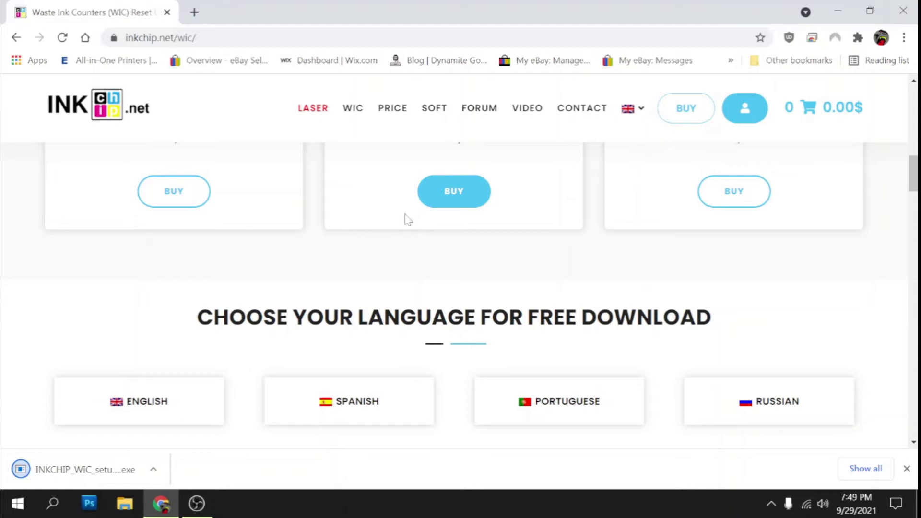
pyautogui.click(128, 474)
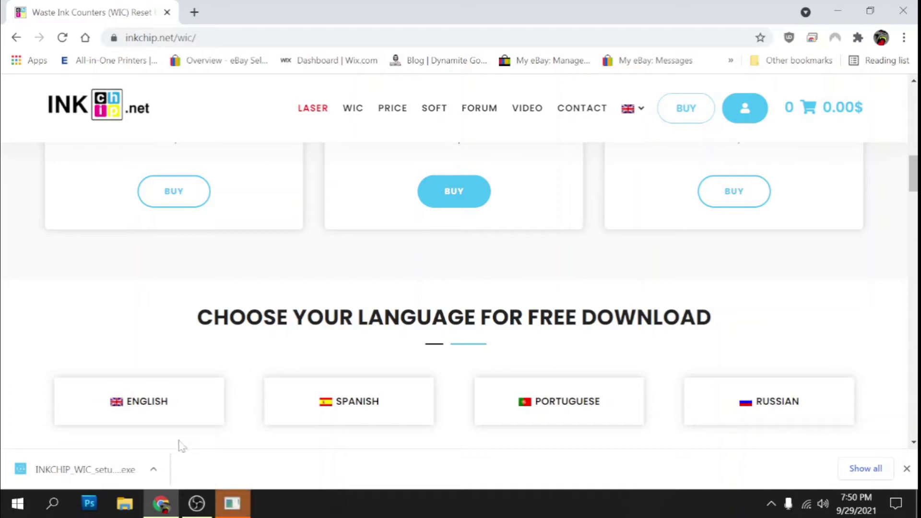
# Step: Allow the installer and install Inkchip WIC using the default extraction folder
pyautogui.click(393, 355)
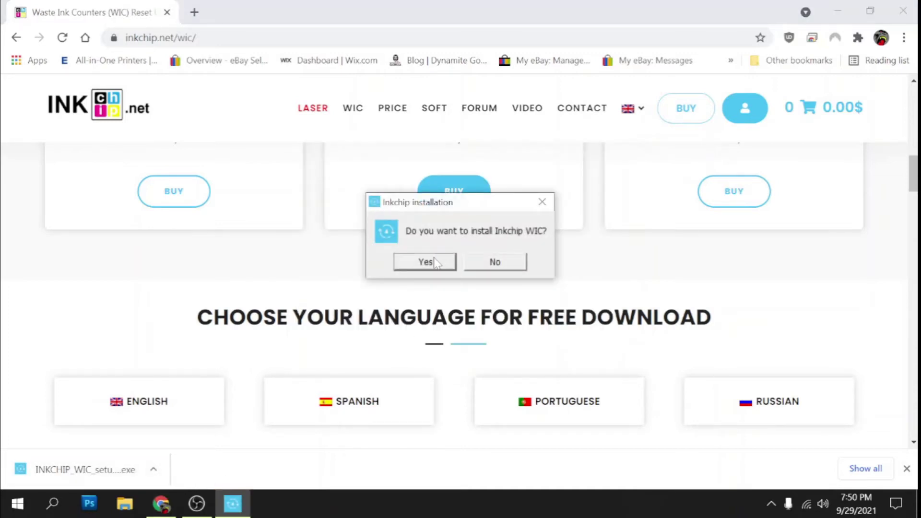
pyautogui.click(425, 262)
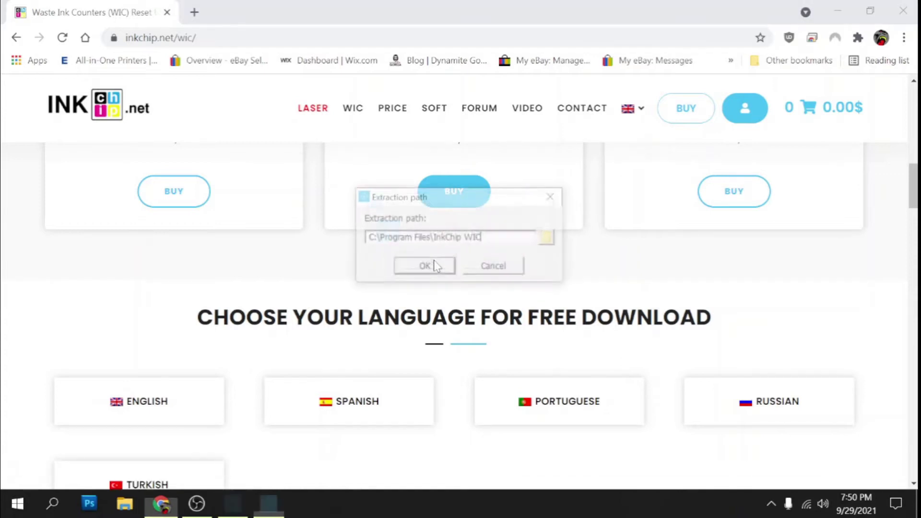
pyautogui.click(425, 267)
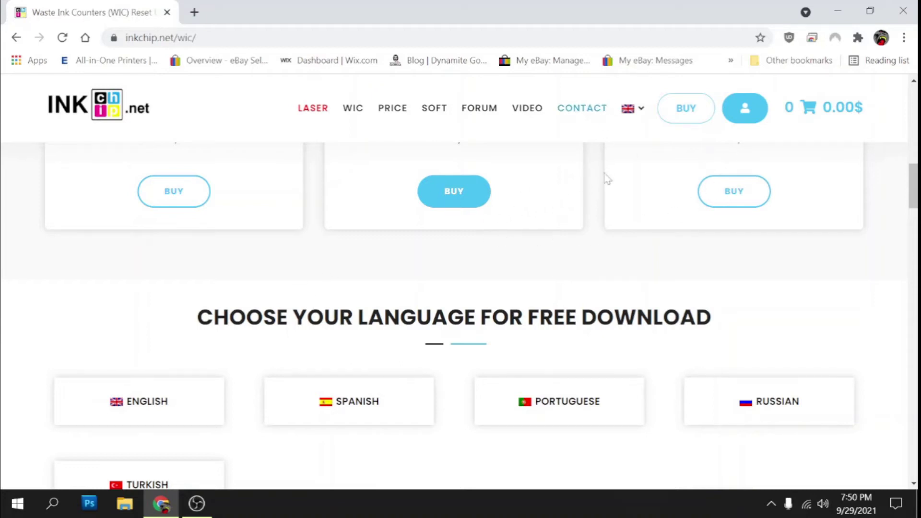
# Step: Minimise Chrome and launch the English InkChip WIC shortcut from the desktop
pyautogui.scroll(6, 619, 187)
pyautogui.scroll(3, 652, 145)
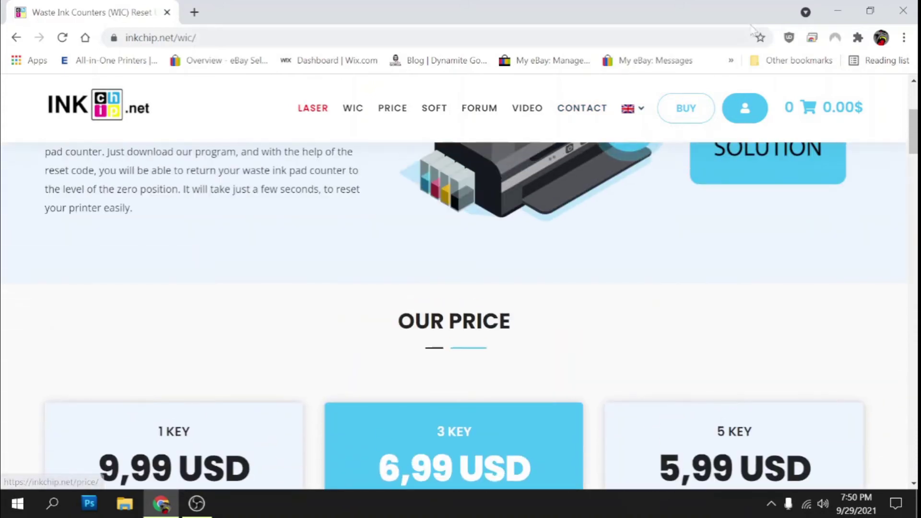
pyautogui.click(837, 10)
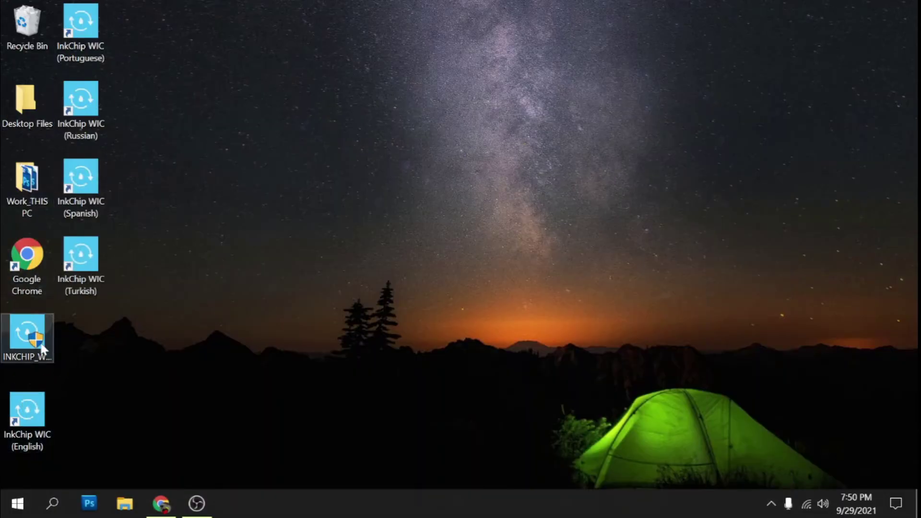
pyautogui.doubleClick(31, 411)
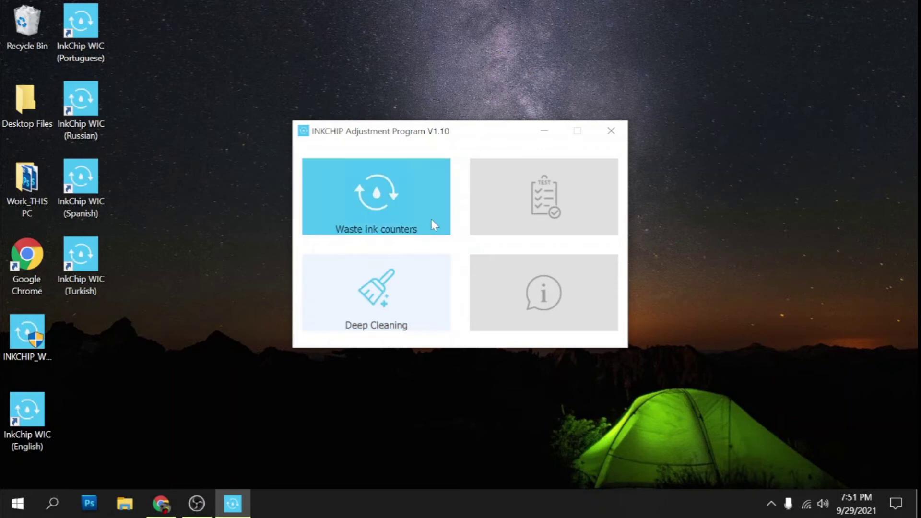
# Step: Open the Waste ink counters page, which reports no printers found via USB
pyautogui.click(380, 224)
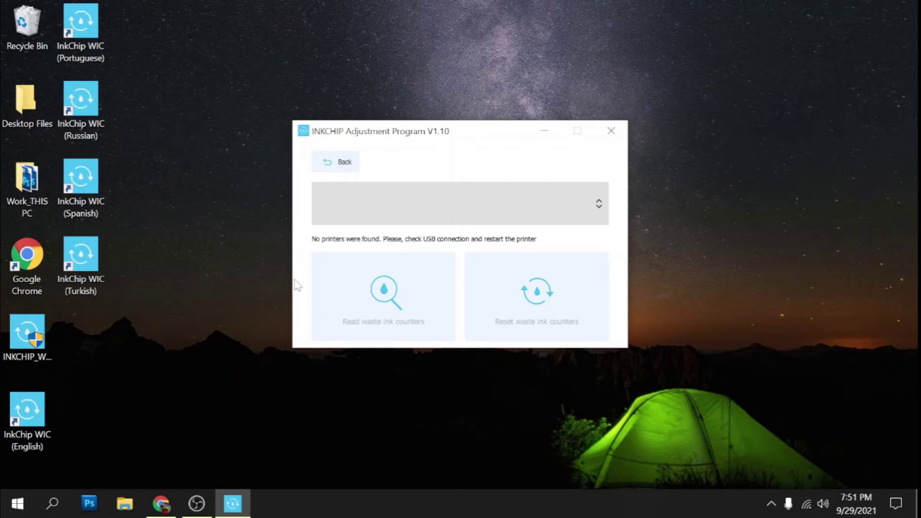
# Step: Add the 1 KEY WIC reset (9.99$) from the pricing cards to the inkchip.net cart
pyautogui.click(165, 507)
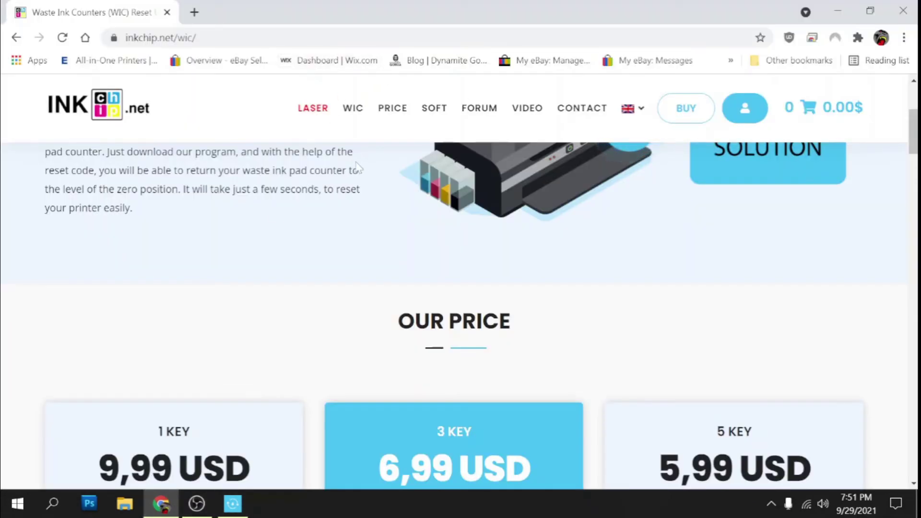
pyautogui.click(362, 132)
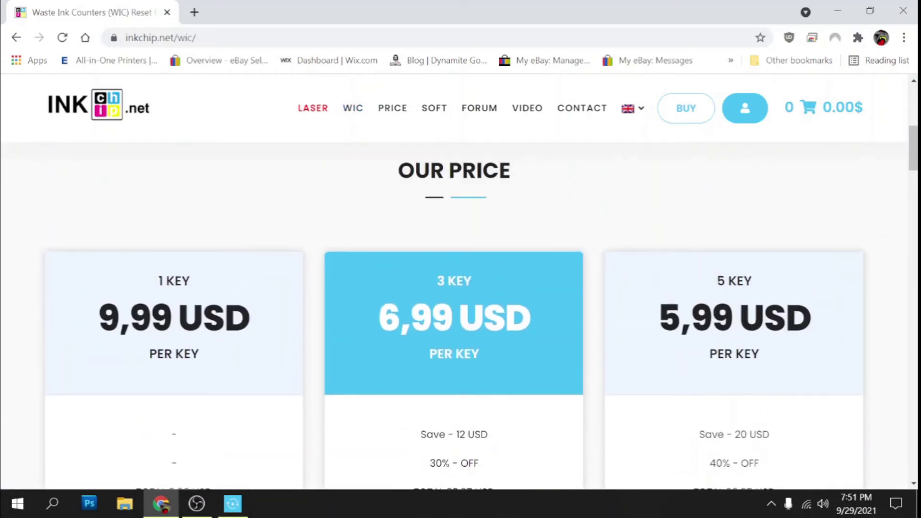
pyautogui.scroll(-3, 493, 319)
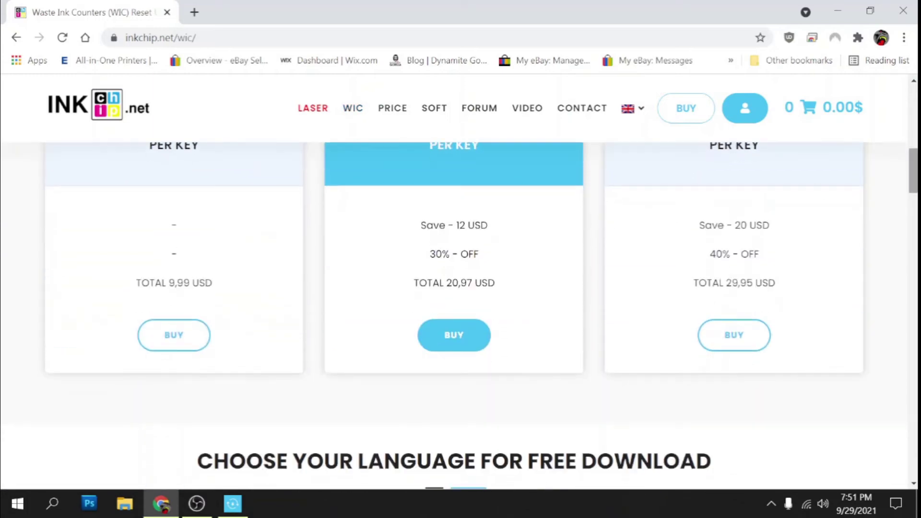
pyautogui.scroll(-3, 475, 301)
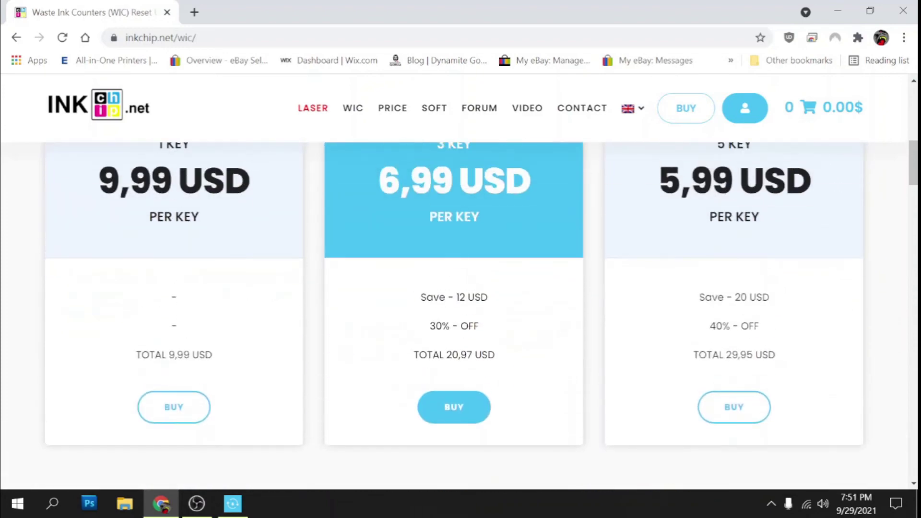
pyautogui.click(169, 413)
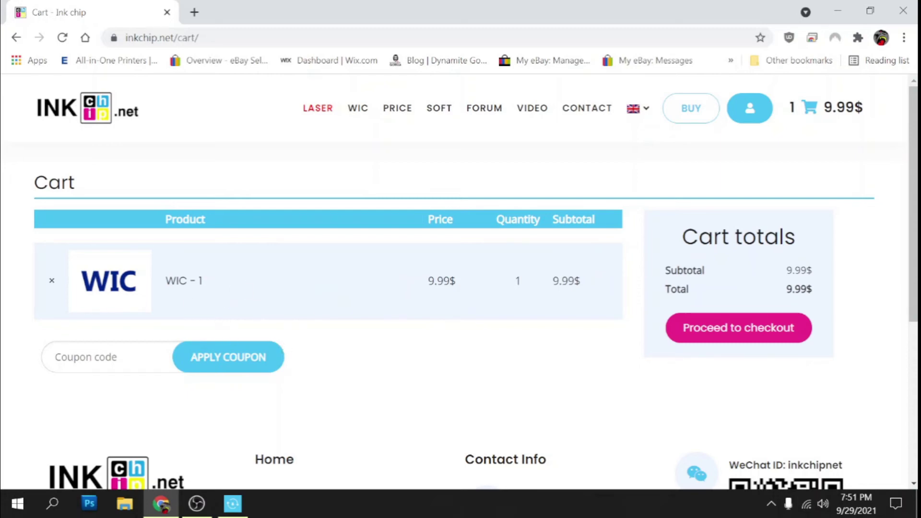
# Step: Apply coupon GORILLA to bring the cart total to 8.99$, then return to the INKCHIP program
pyautogui.click(108, 360)
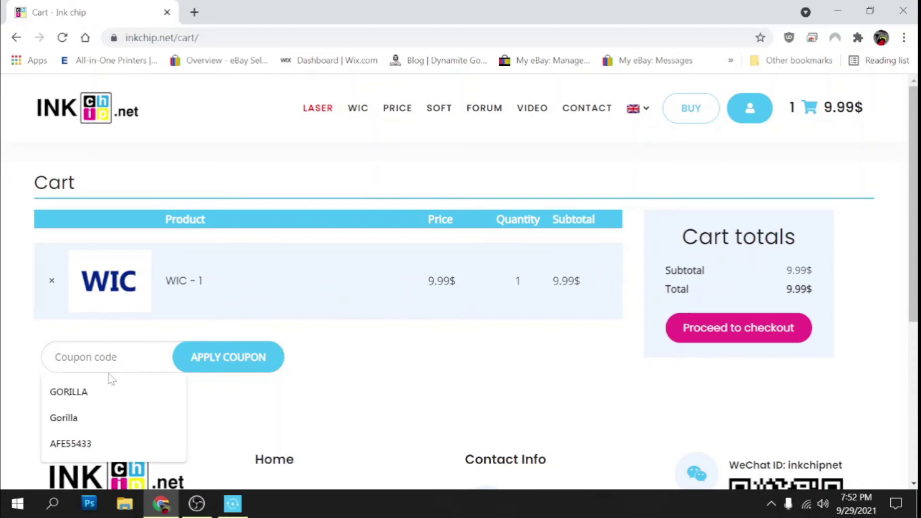
pyautogui.click(87, 393)
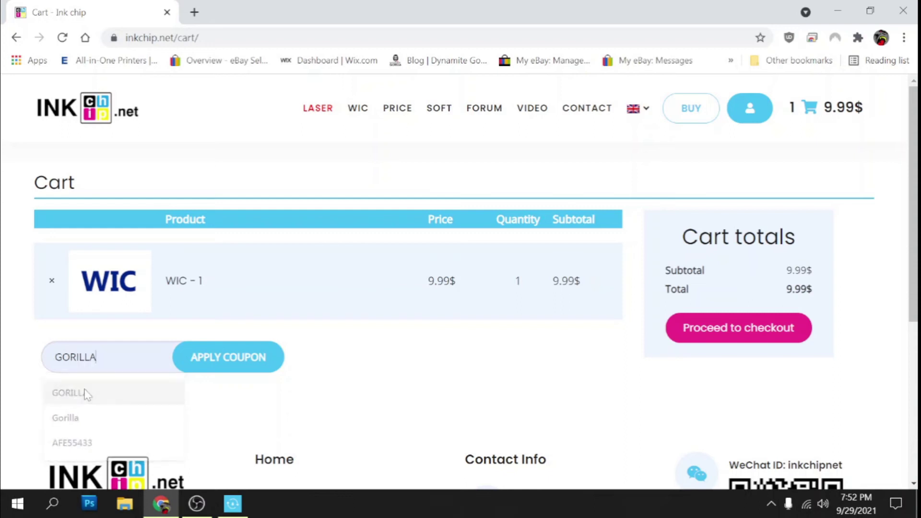
pyautogui.click(224, 359)
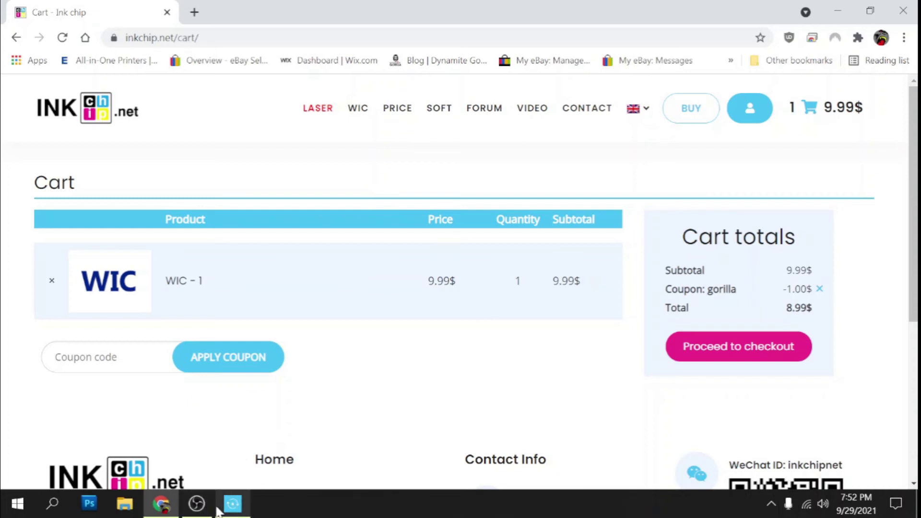
pyautogui.click(233, 503)
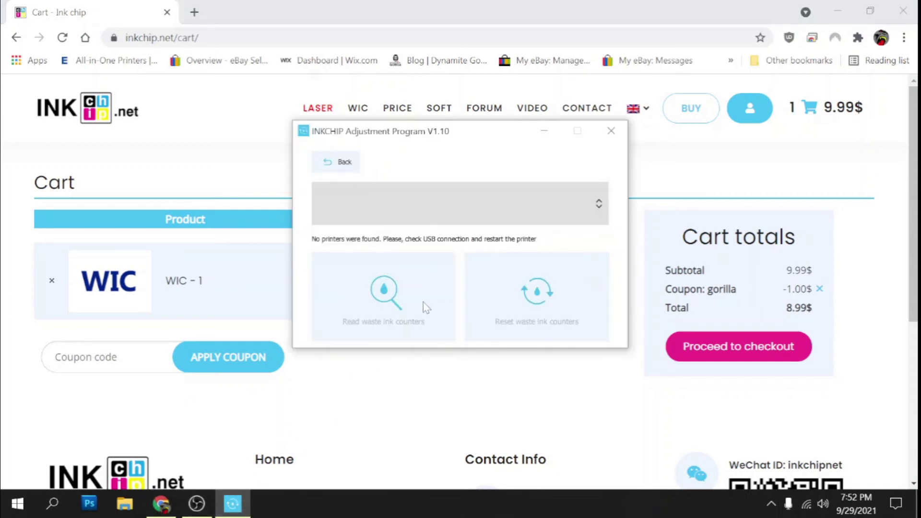